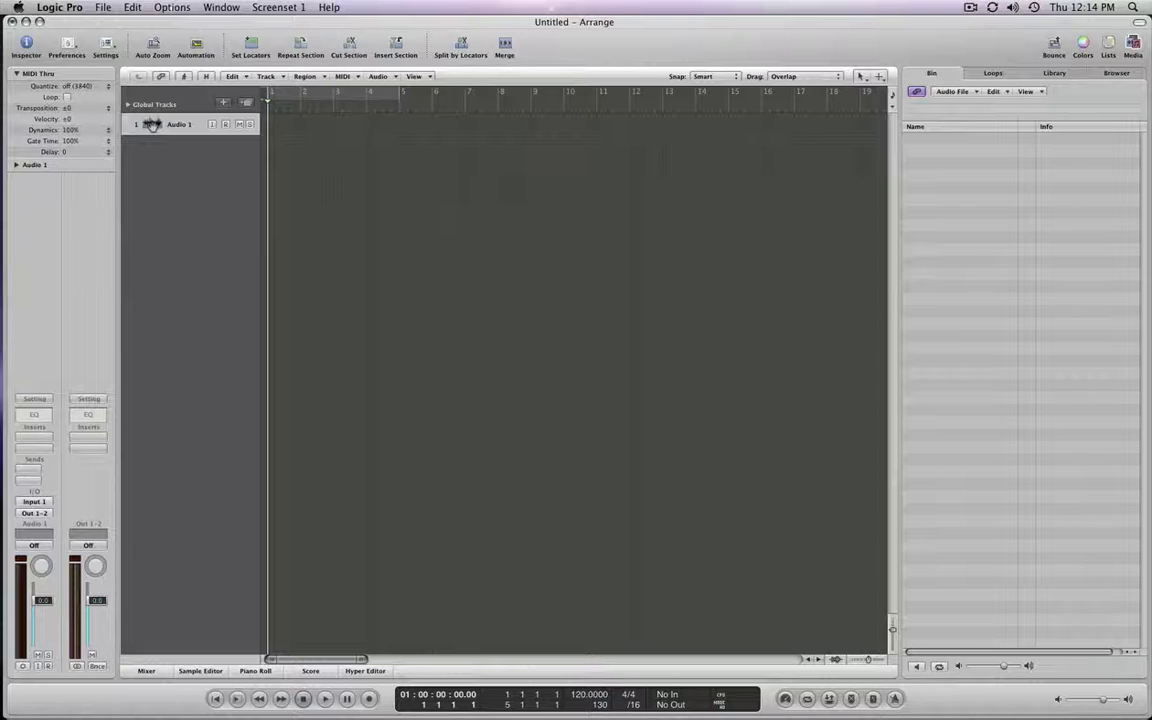
Open the movie BestCar_VO_Only-1.mov from the Documents folder in the project
left_click(180, 9)
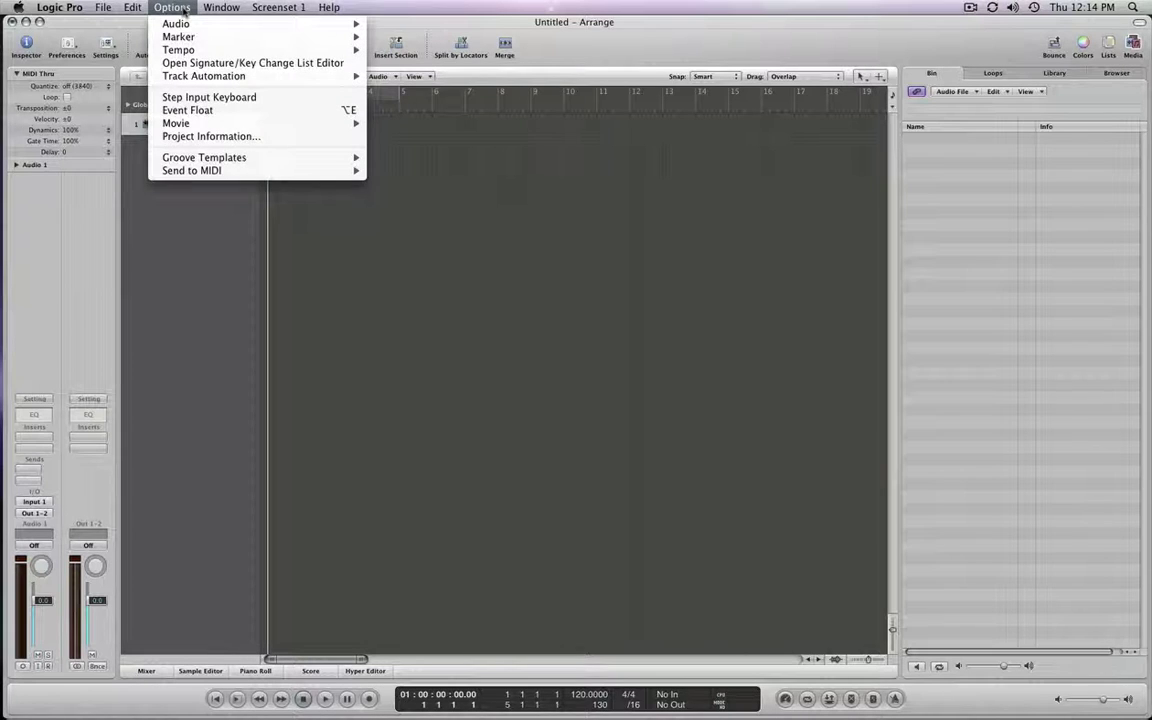
mouse_move(190, 124)
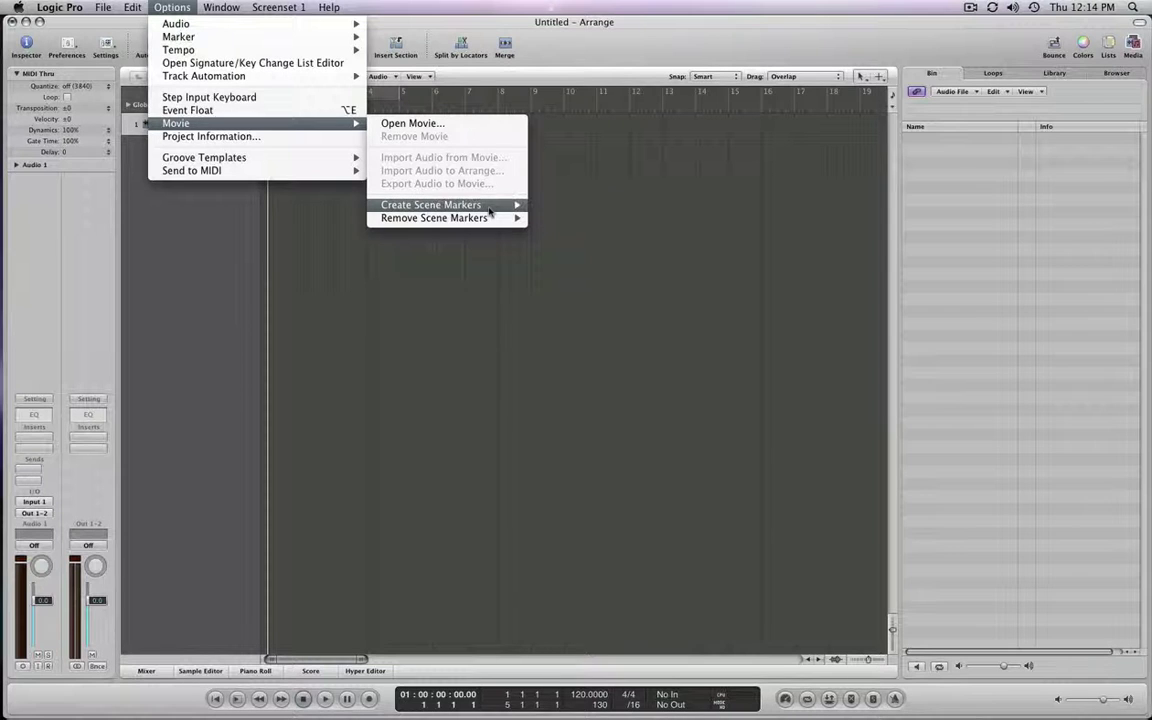
mouse_move(489, 221)
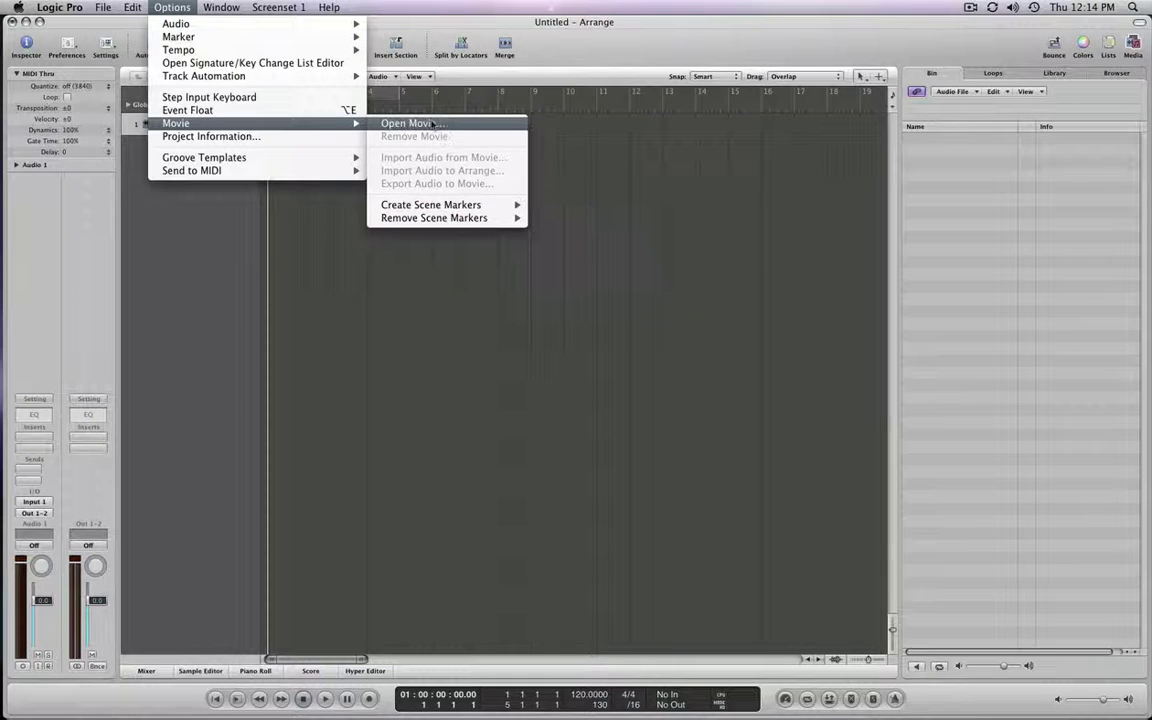
left_click(483, 129)
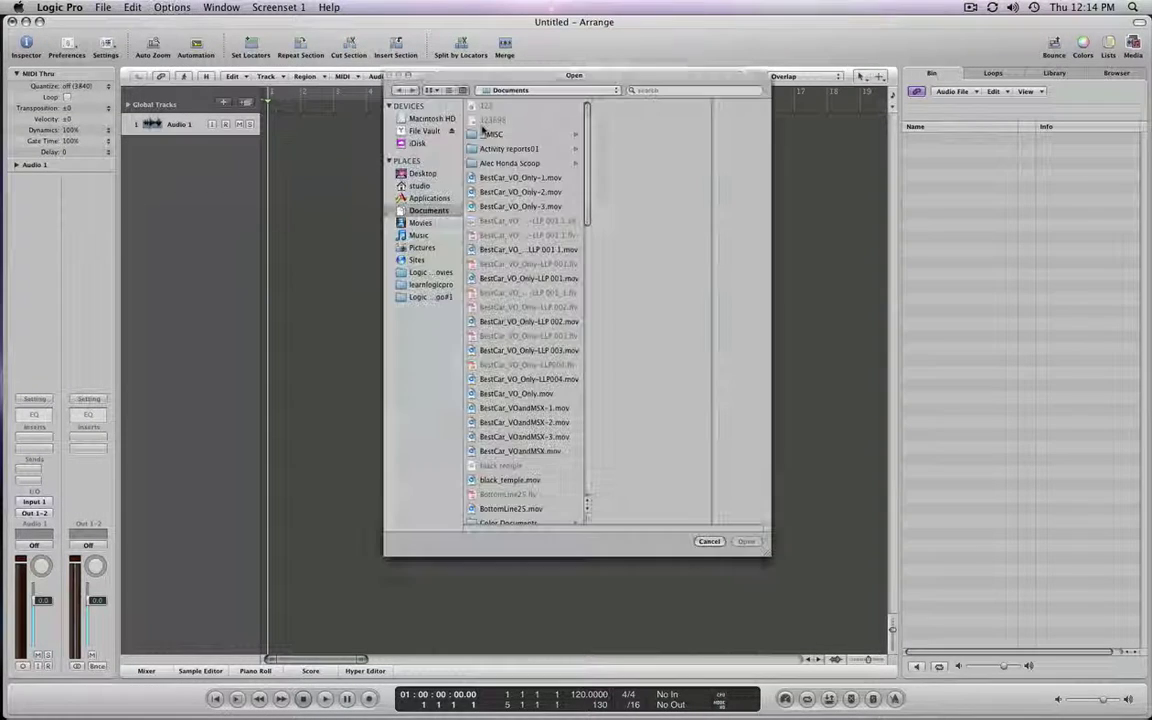
double_click(551, 178)
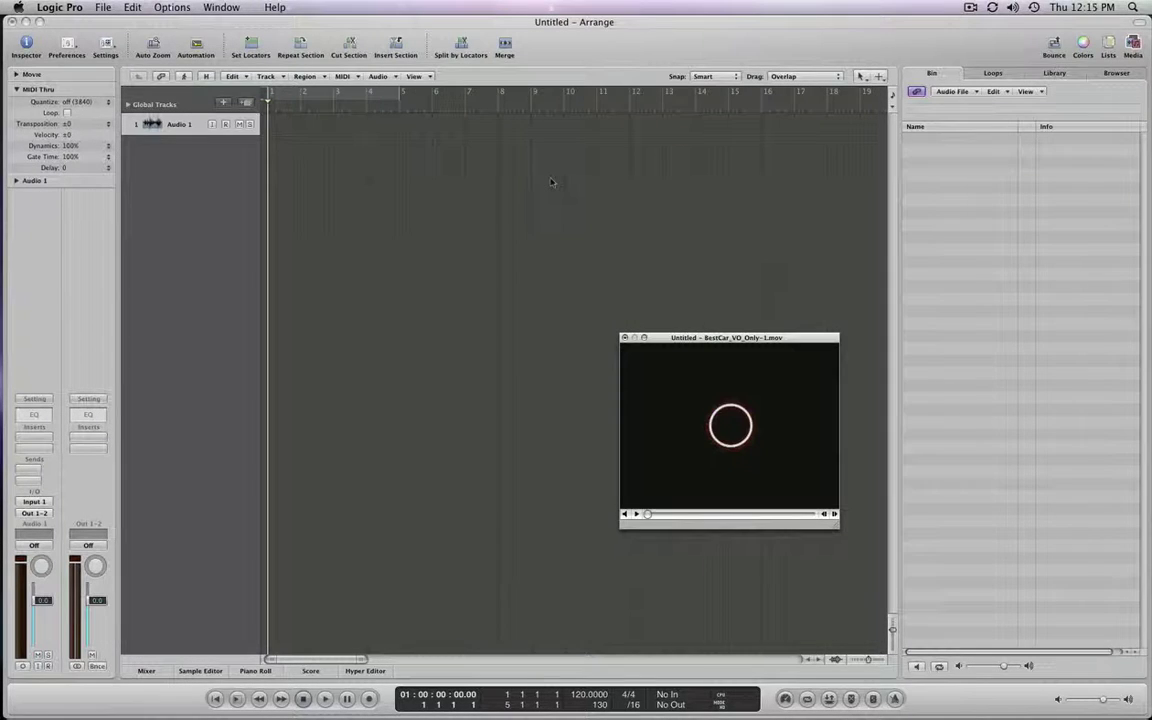
Reposition and enlarge the floating movie window, closing it and reopening it from the Inspector's movie preview
left_click_drag(746, 337, 470, 161)
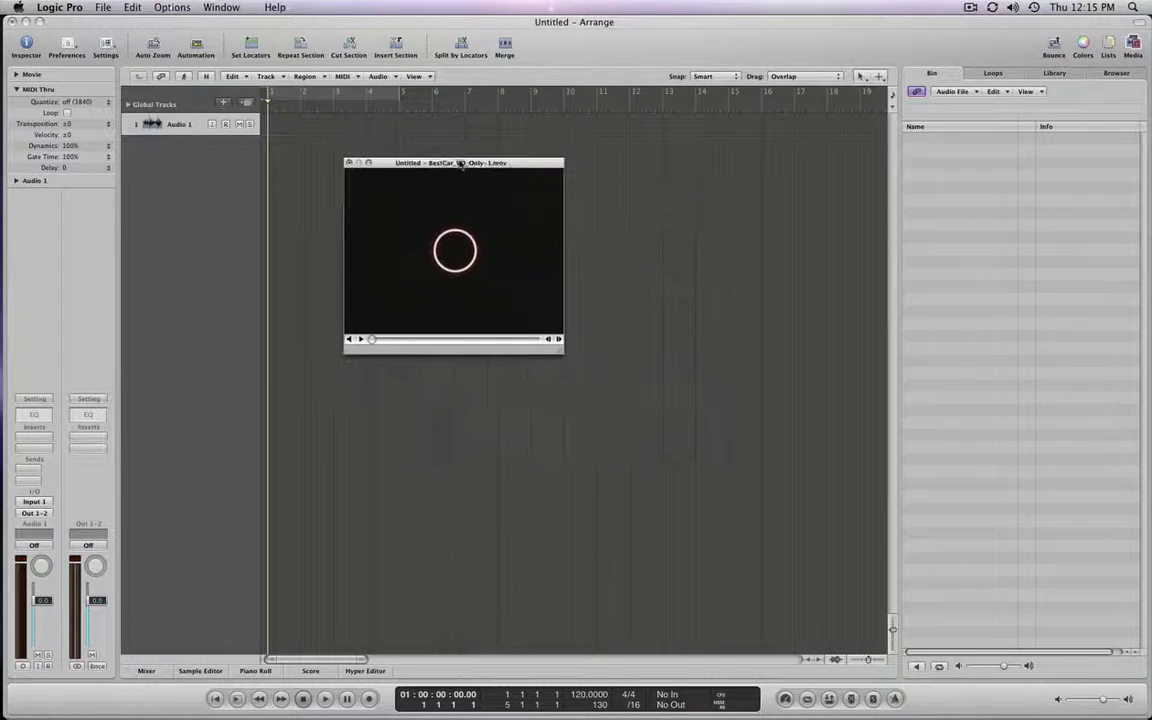
left_click_drag(561, 352, 713, 466)
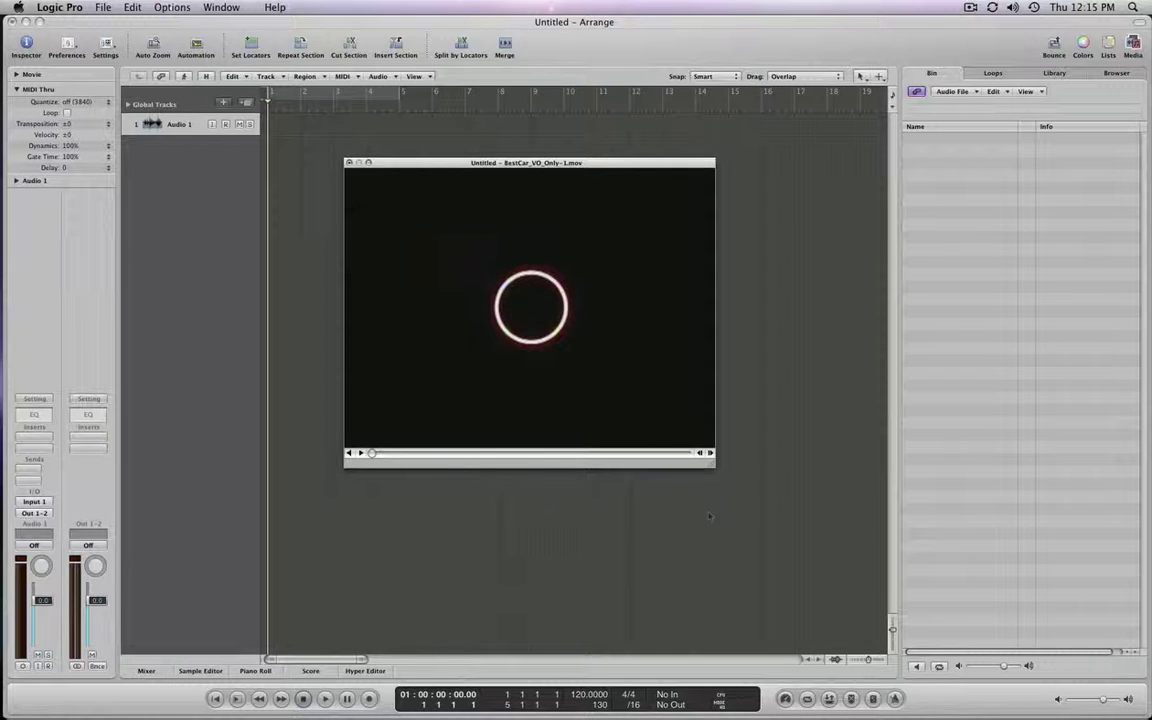
left_click(348, 162)
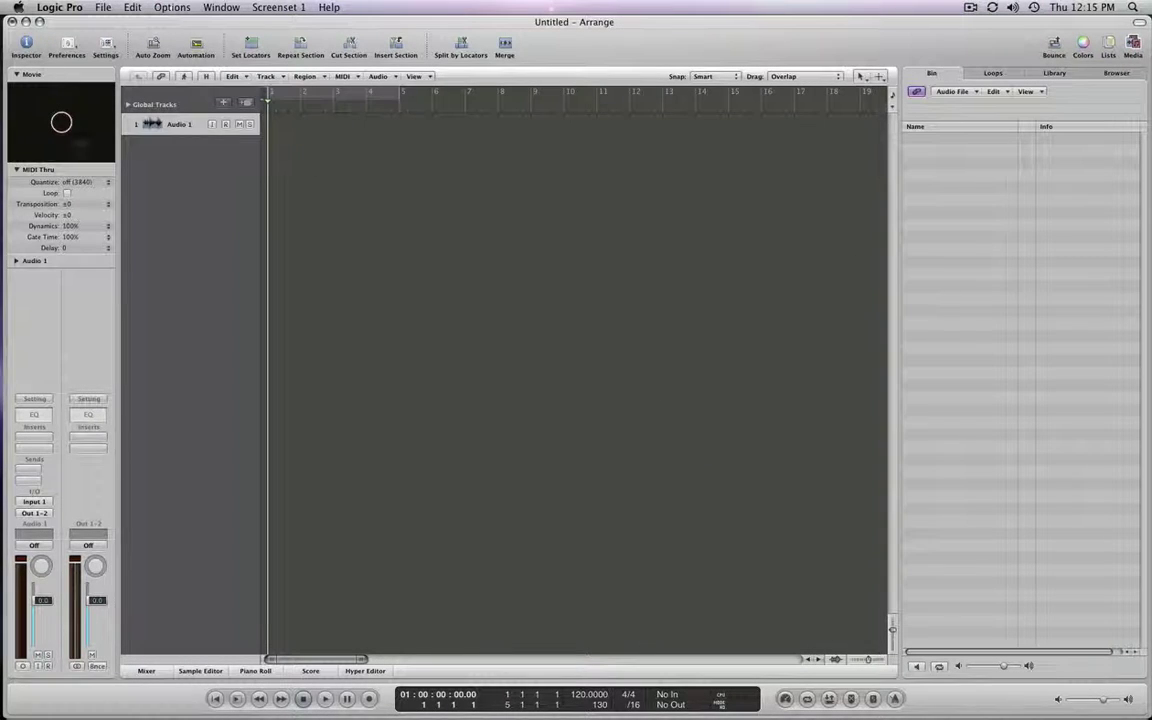
double_click(49, 93)
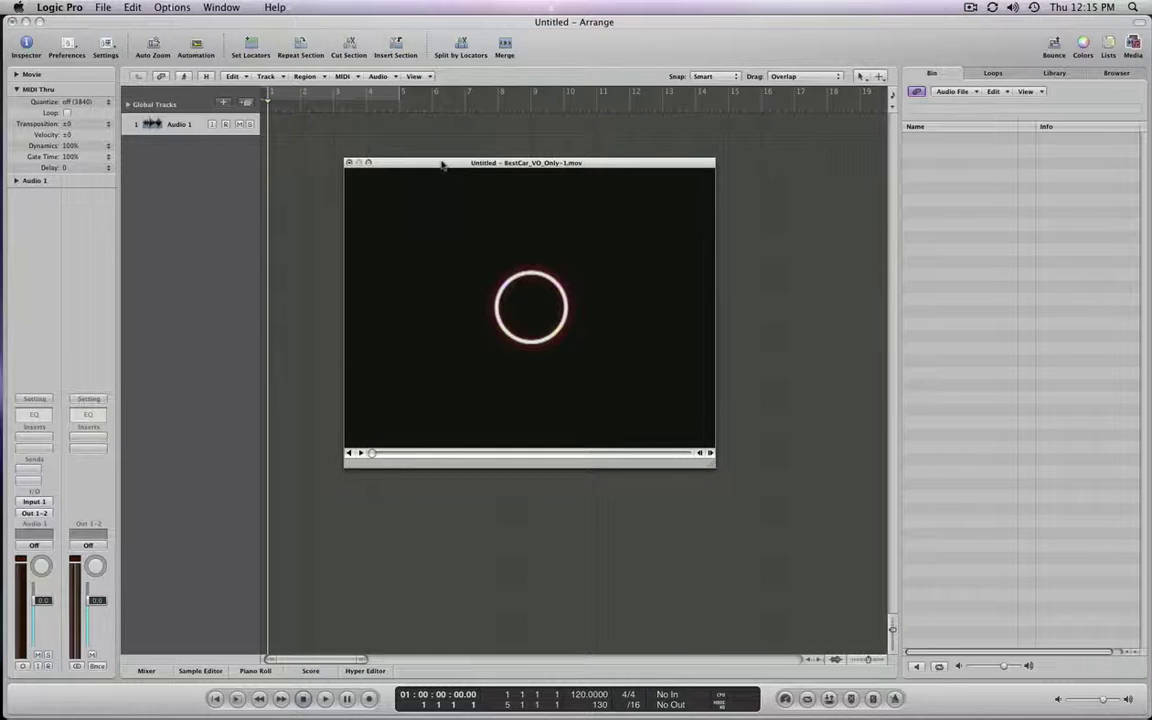
left_click_drag(442, 162, 591, 161)
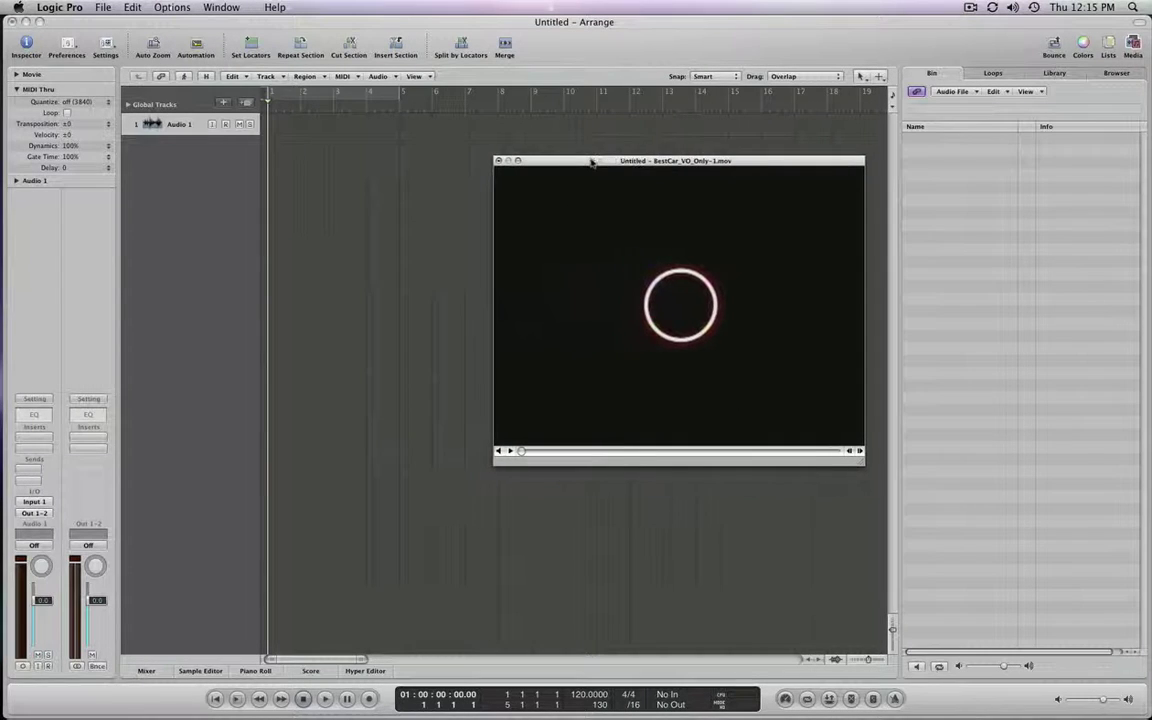
Open the video project settings from the movie window and examine the video output and sound output options
right_click(605, 463)
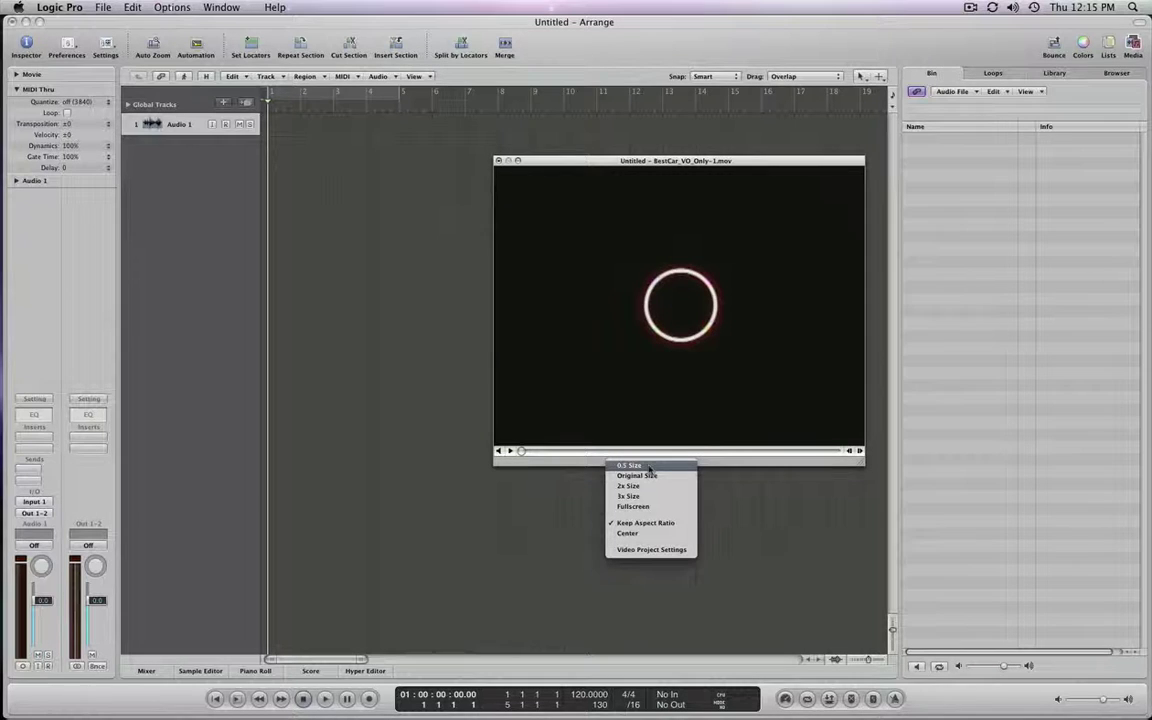
left_click(669, 553)
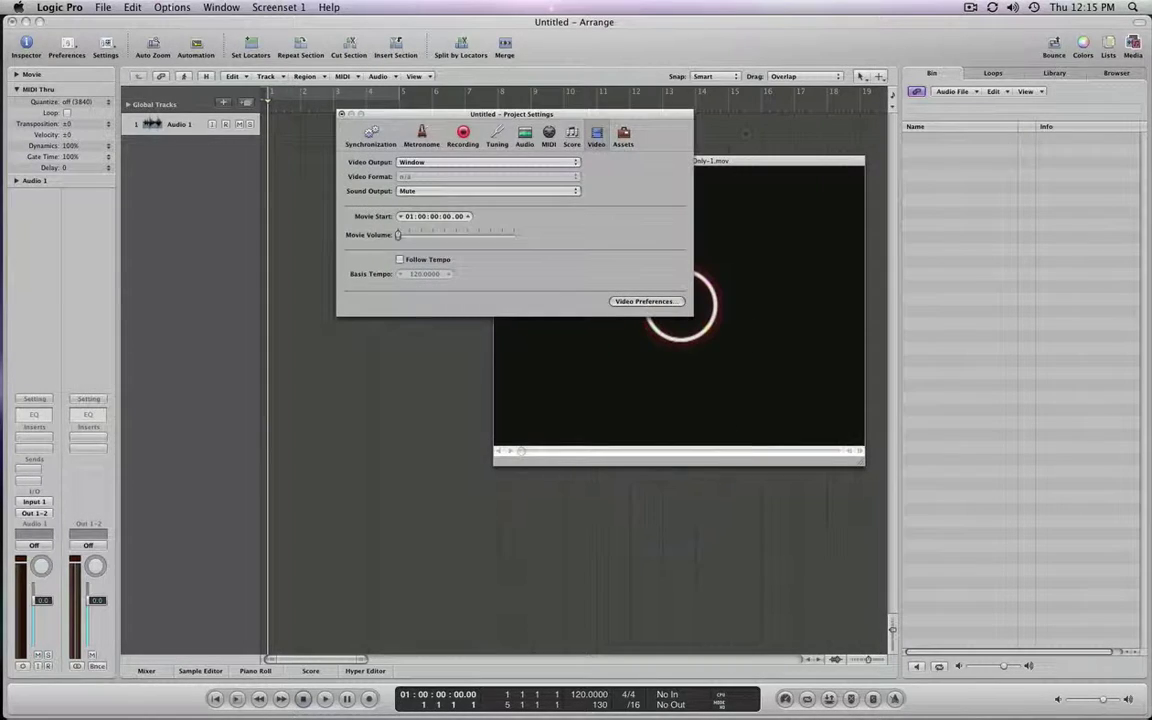
left_click_drag(661, 119, 436, 230)
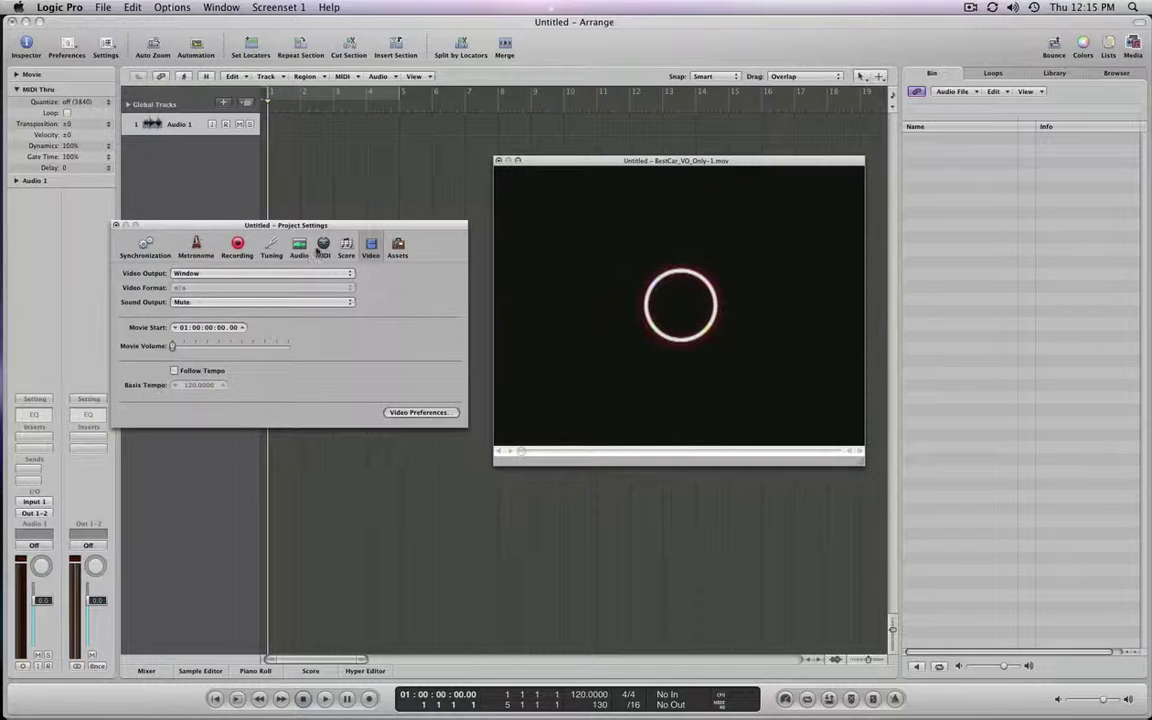
left_click(201, 274)
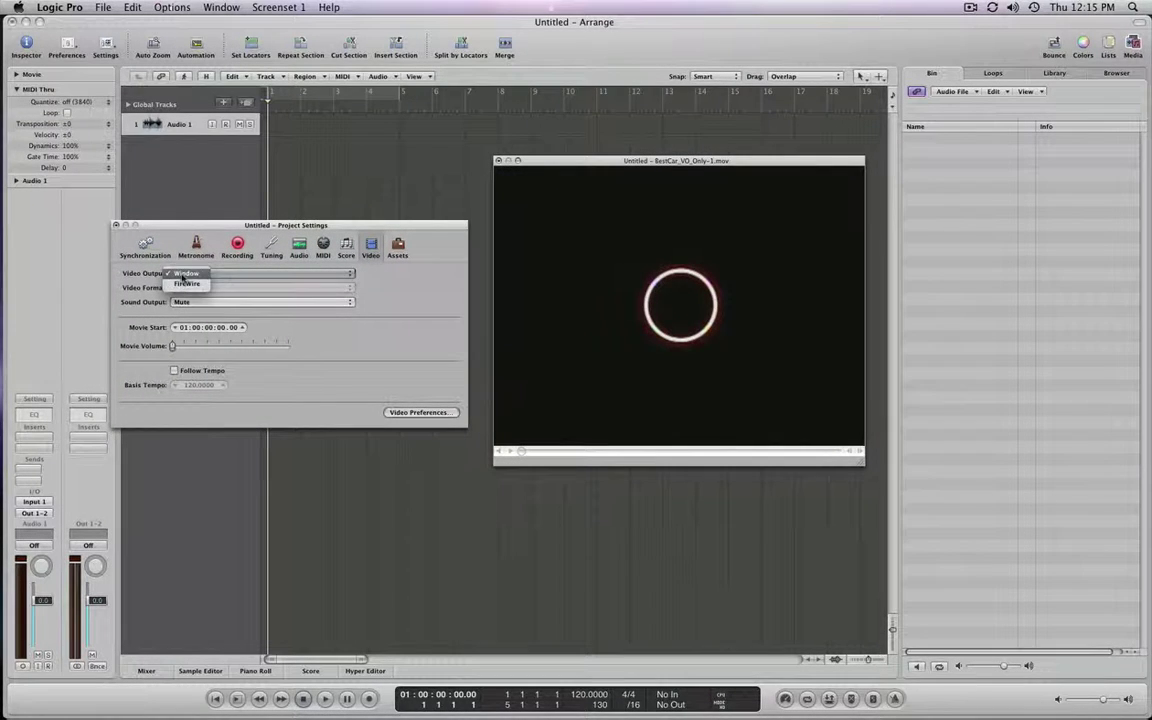
left_click(387, 280)
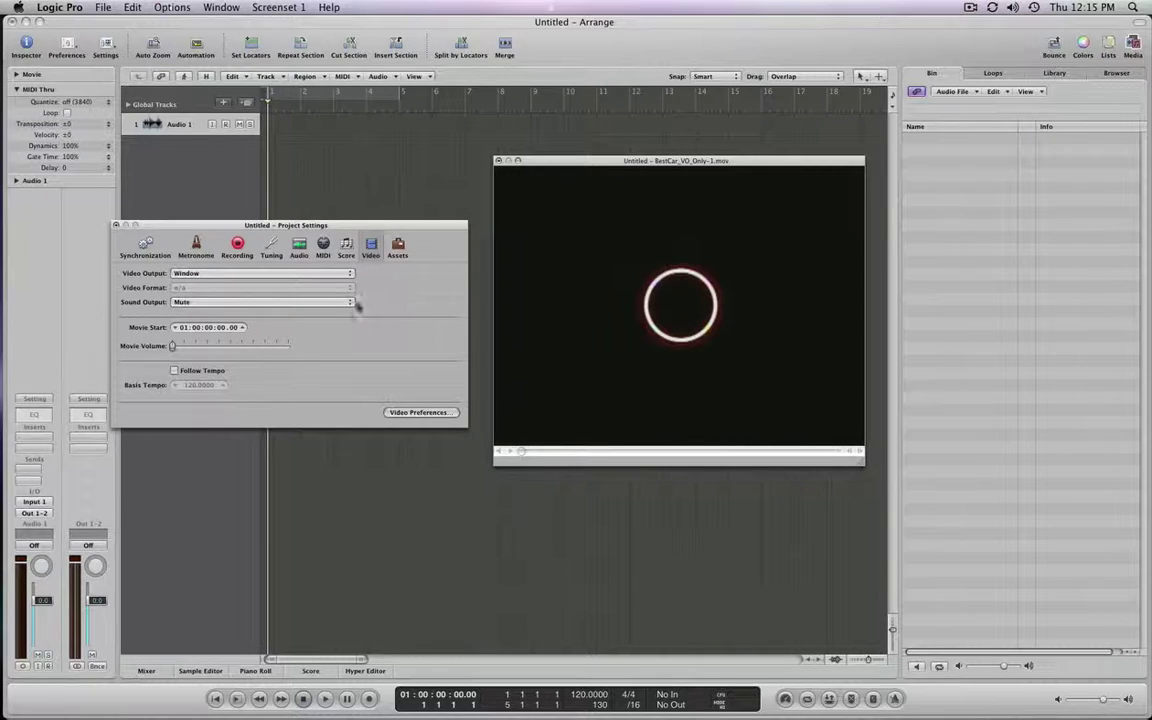
left_click(221, 303)
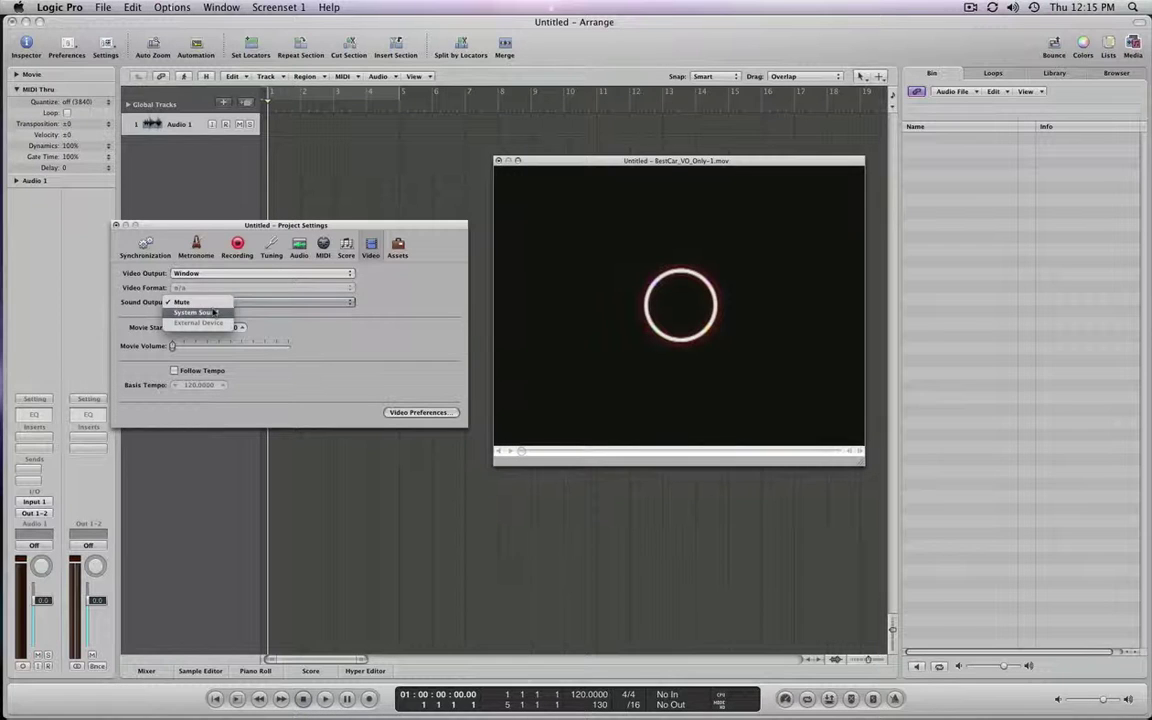
left_click(360, 269)
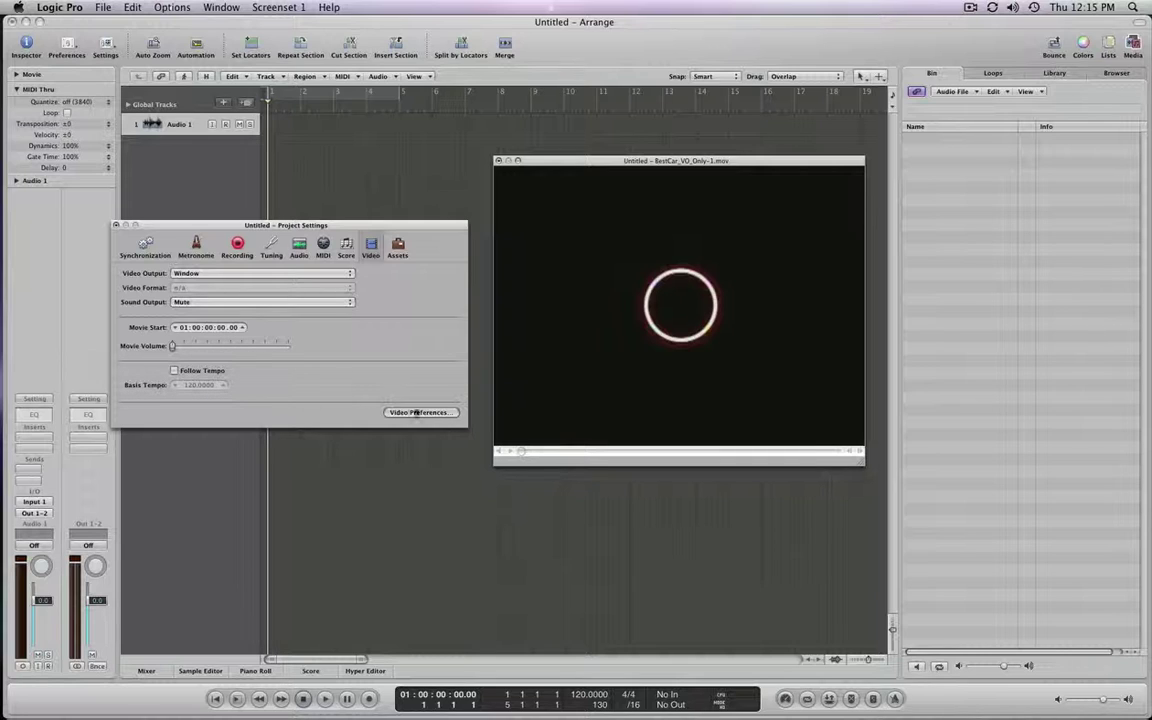
Open the video preferences and examine the cache resolution choices for the video track
left_click(408, 413)
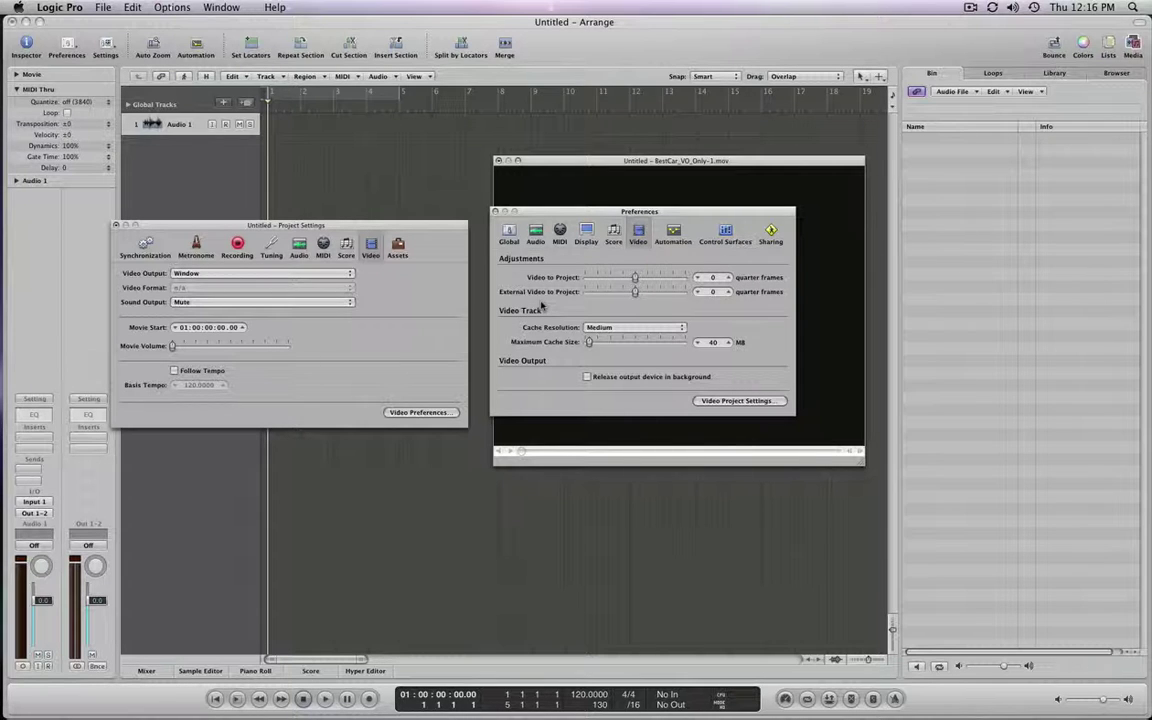
left_click(619, 329)
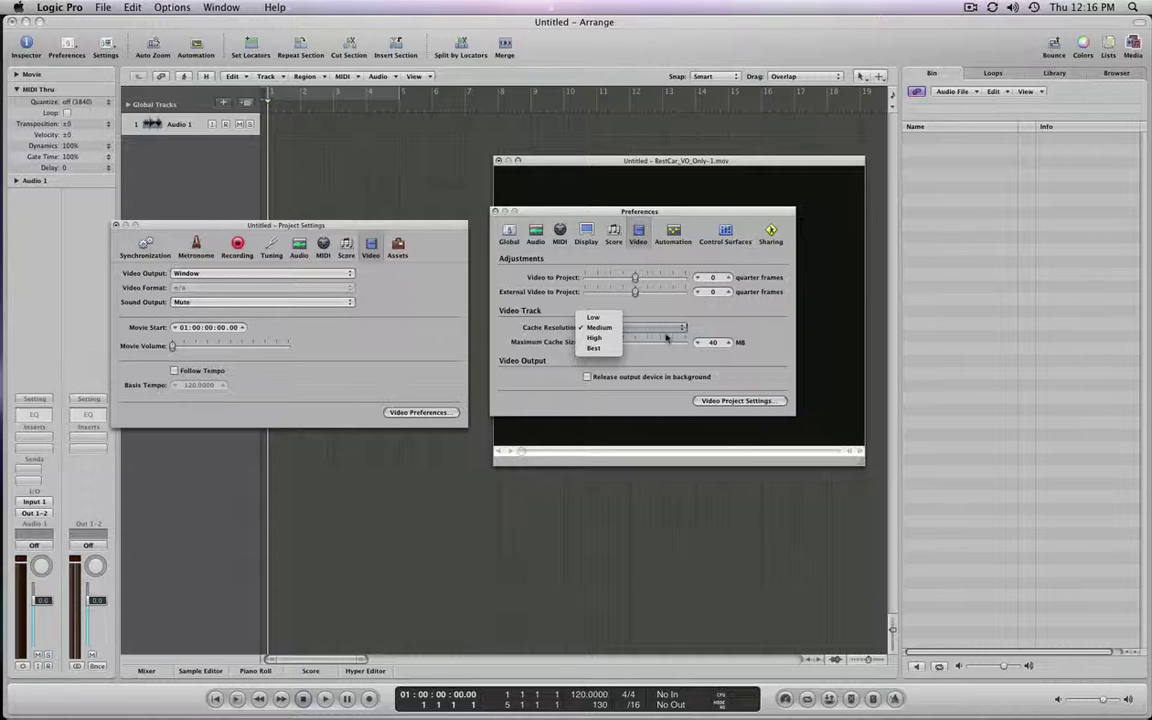
left_click(614, 327)
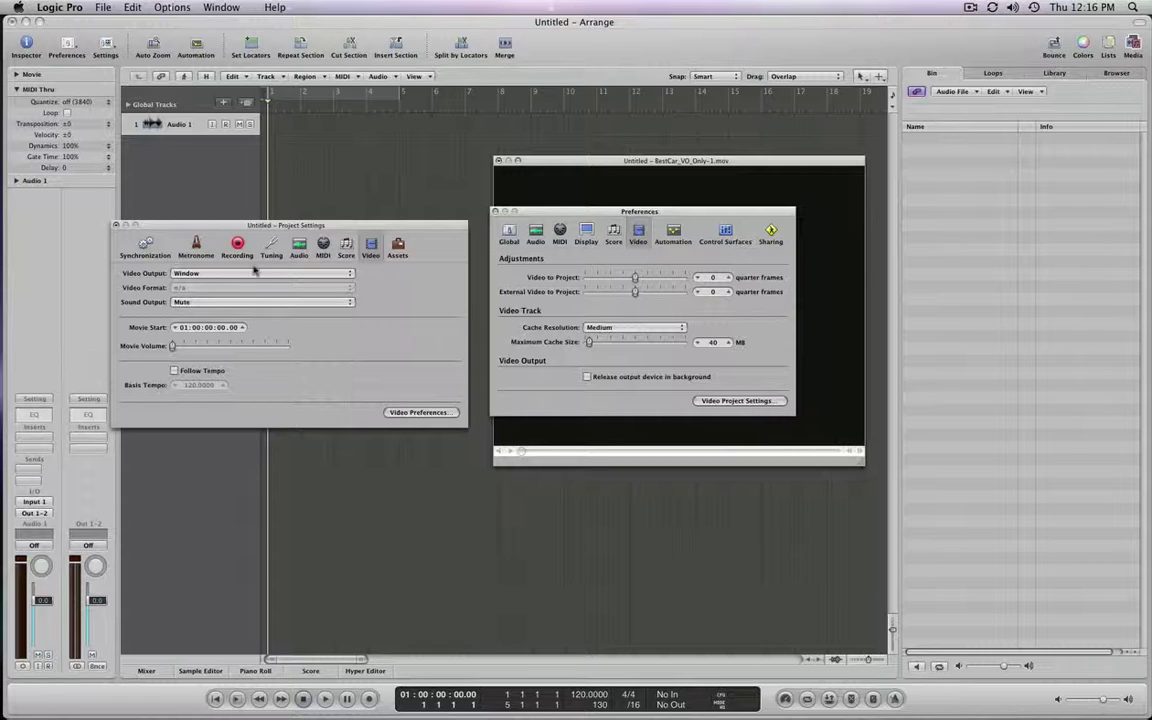
Examine the frame rate options in the project's synchronization settings, and close the settings and preferences windows
left_click(145, 243)
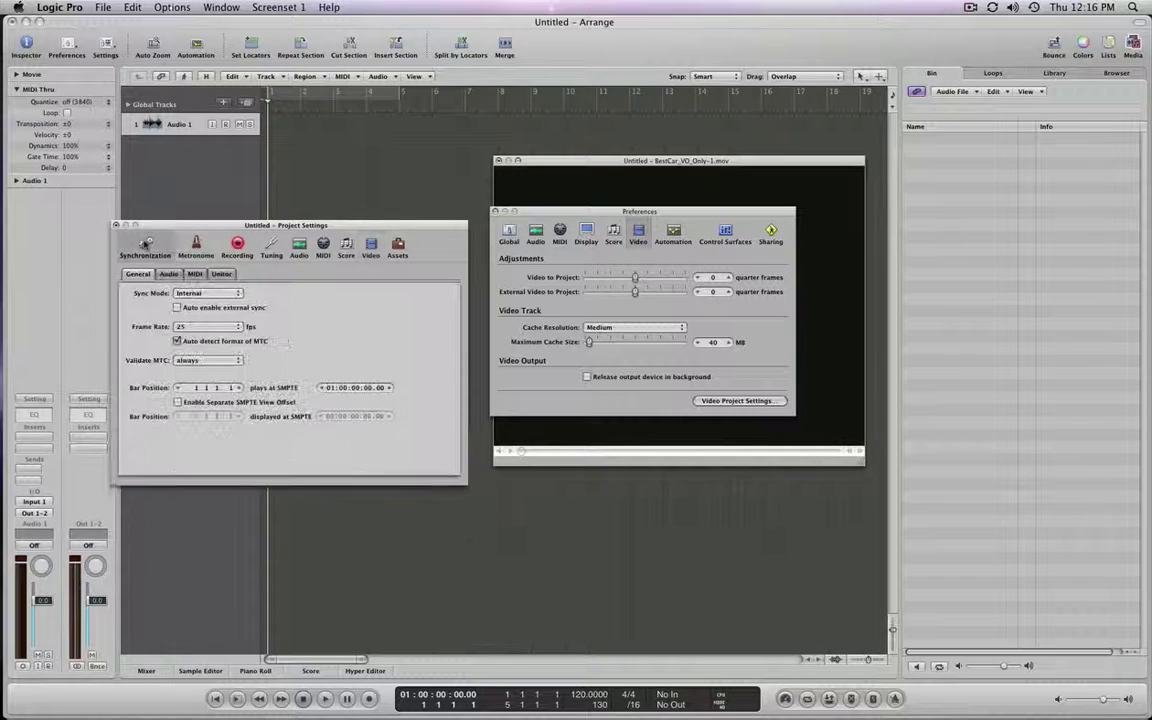
left_click(200, 324)
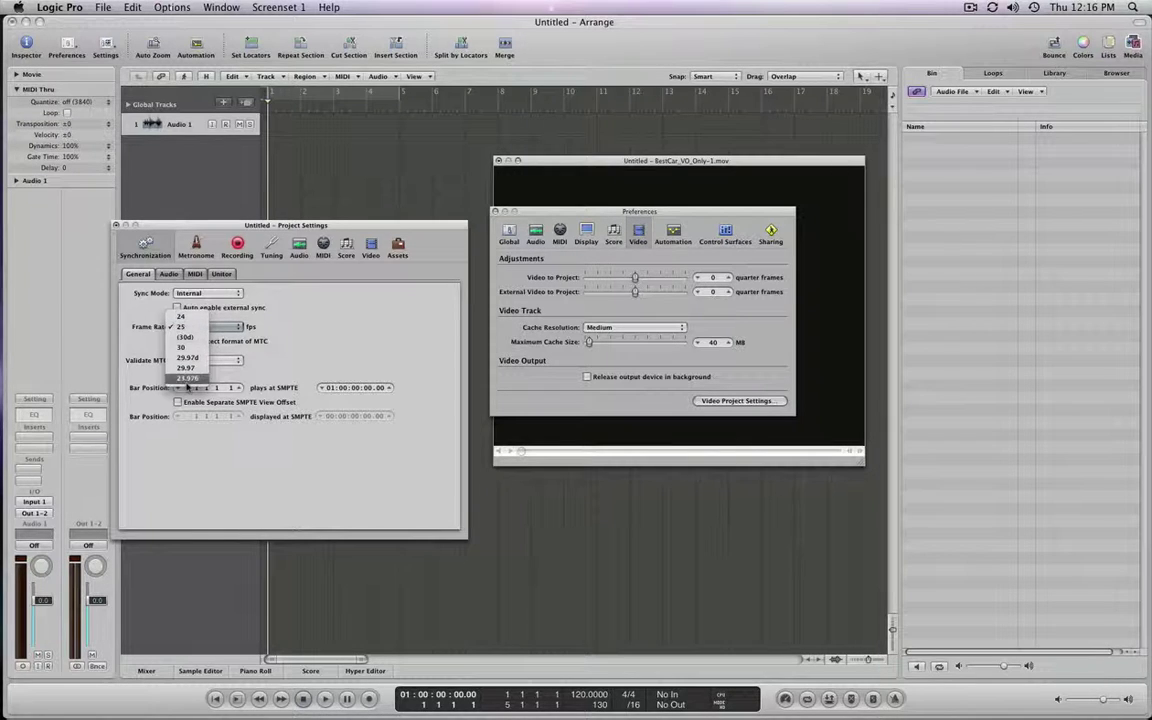
left_click(304, 300)
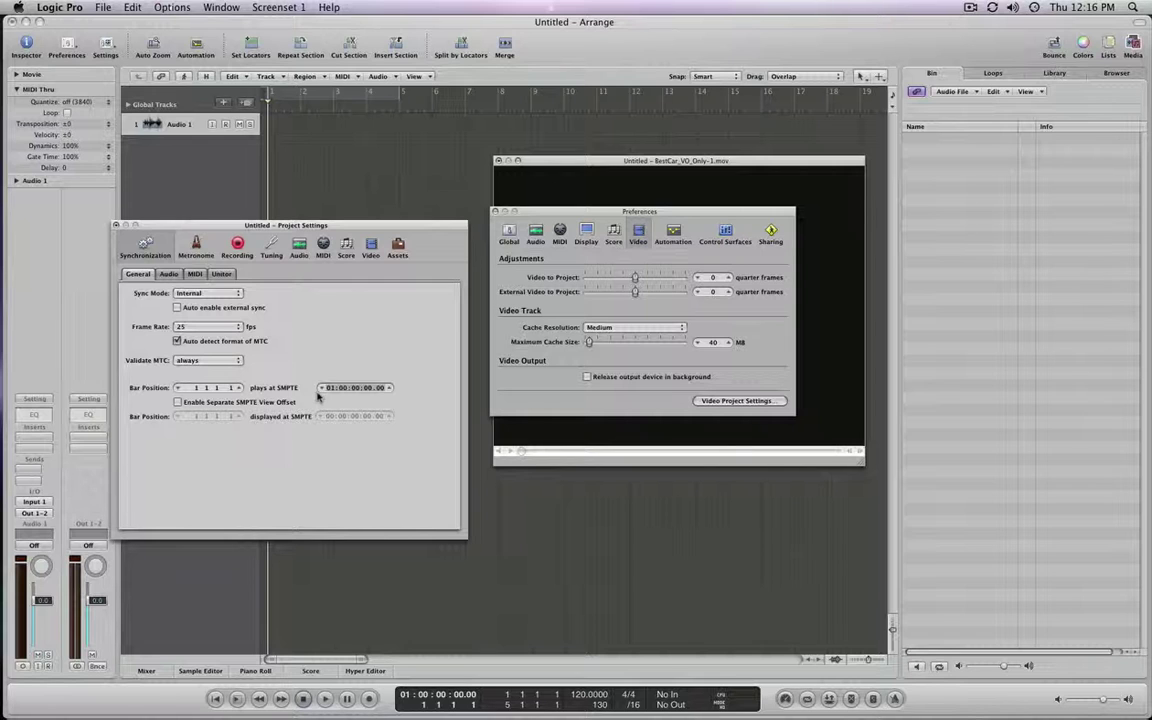
left_click(116, 225)
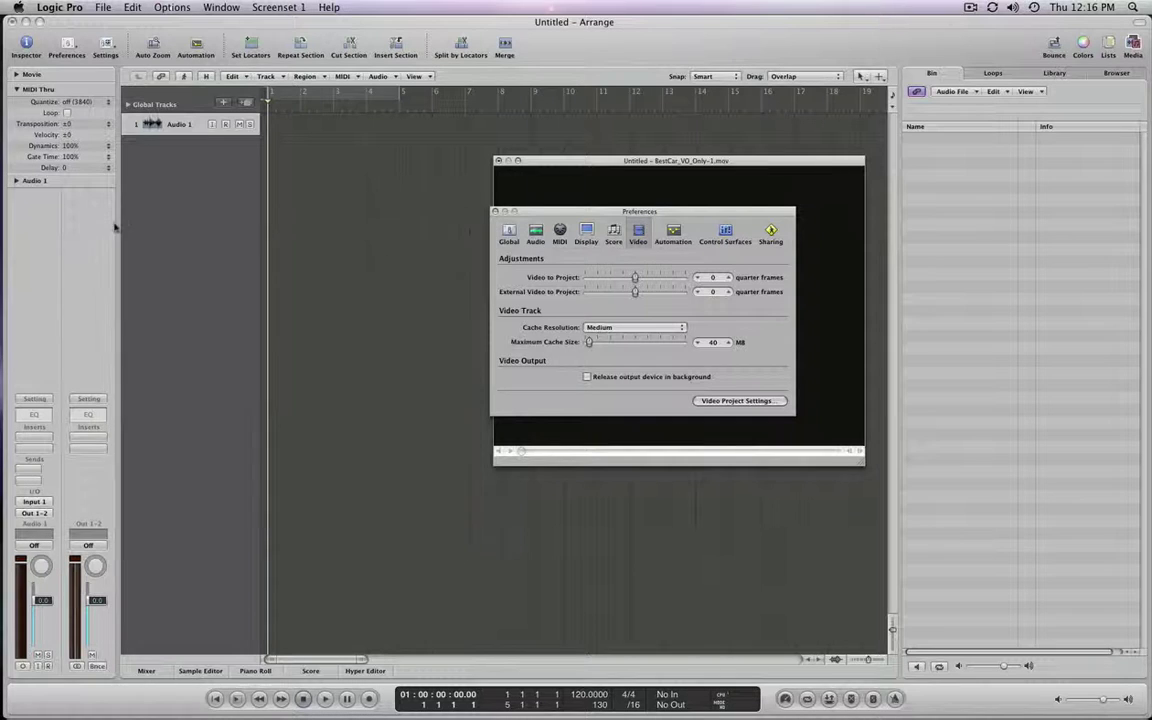
left_click(495, 211)
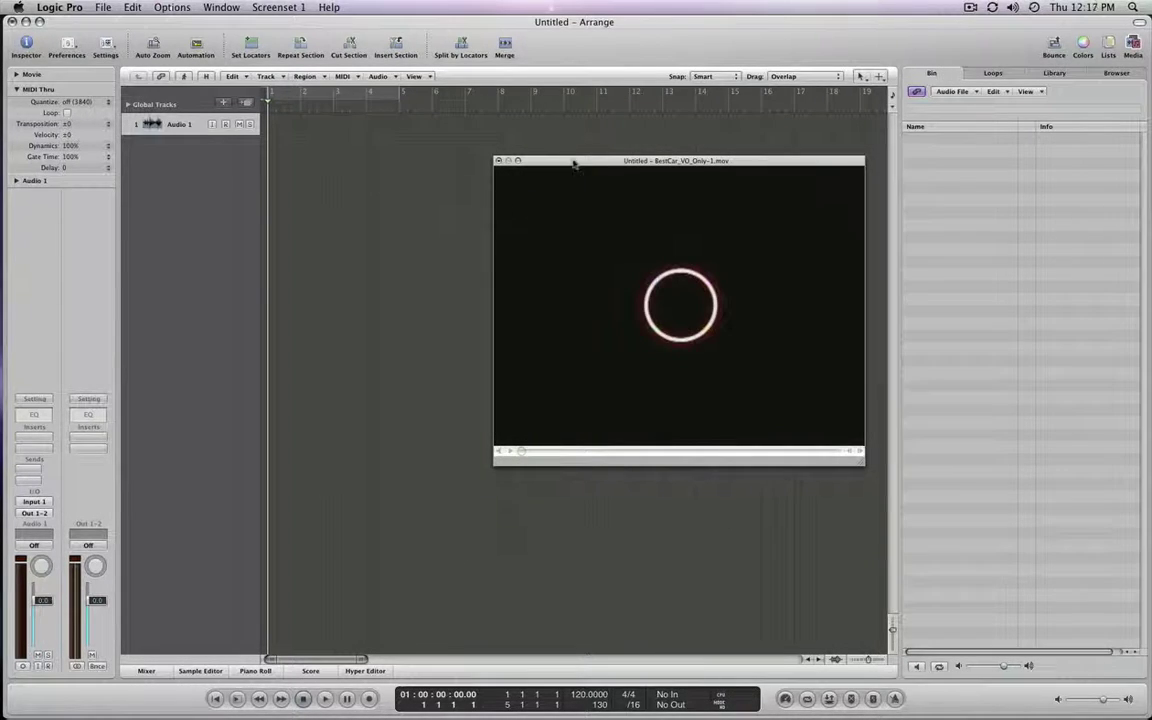
Set the floating movie window to Original Size and reposition it over the arrange area
left_click_drag(575, 165, 442, 174)
right_click(507, 474)
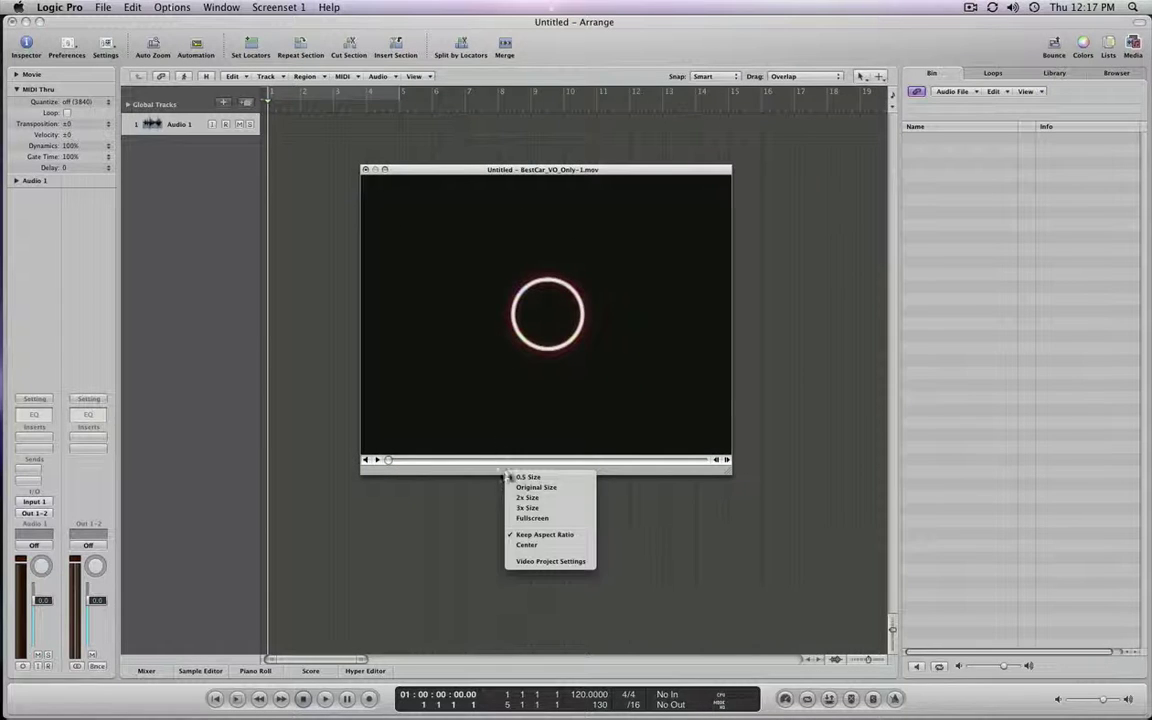
left_click(536, 487)
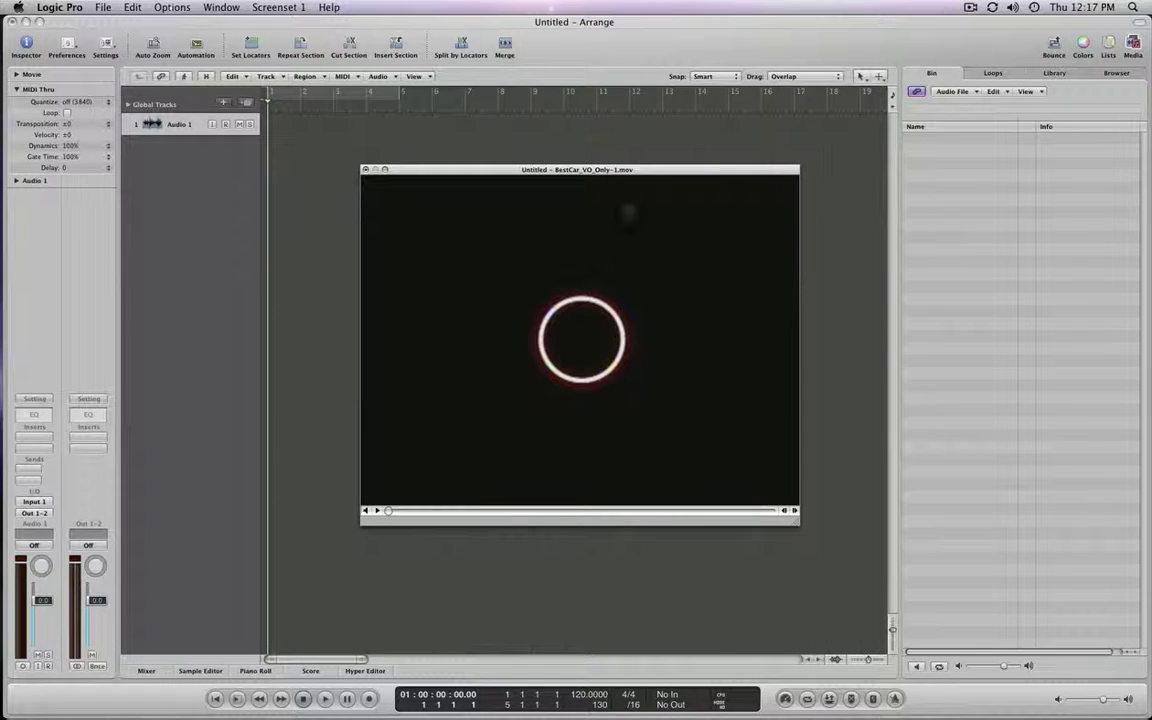
left_click_drag(459, 170, 546, 184)
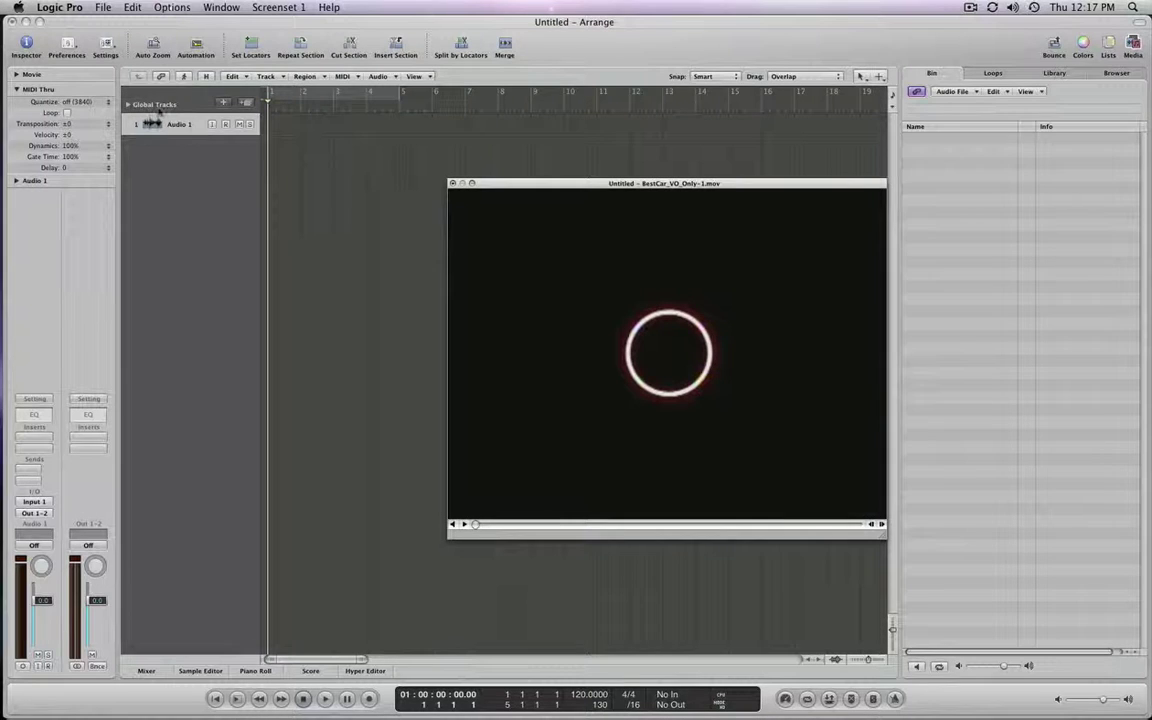
Show the global Video track with taller thumbnails, and replace the floating movie window with the Inspector's movie preview
left_click(128, 104)
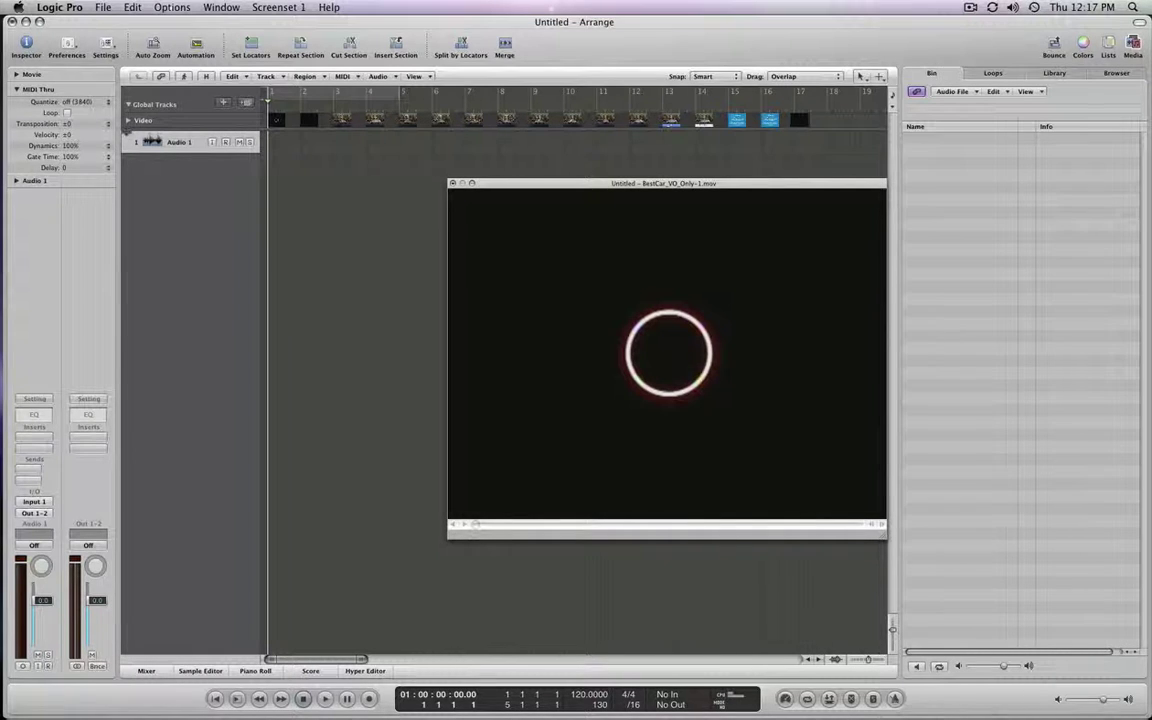
left_click_drag(113, 118, 113, 173)
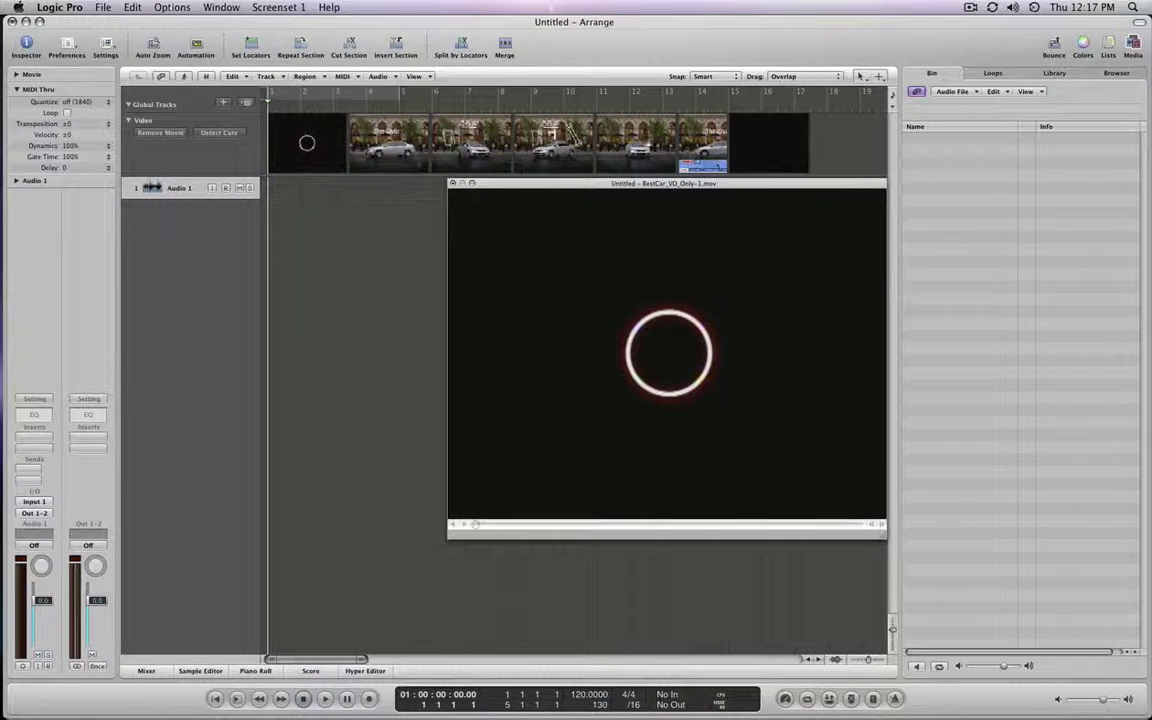
left_click_drag(594, 184, 594, 226)
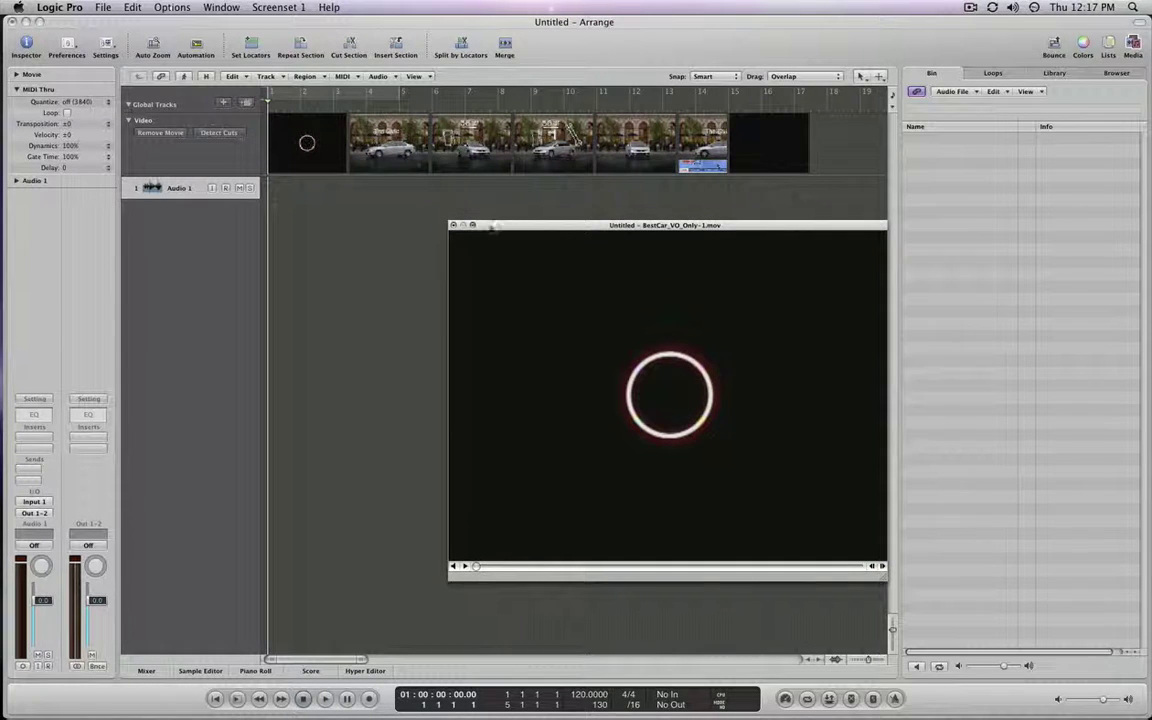
left_click(452, 225)
left_click(16, 74)
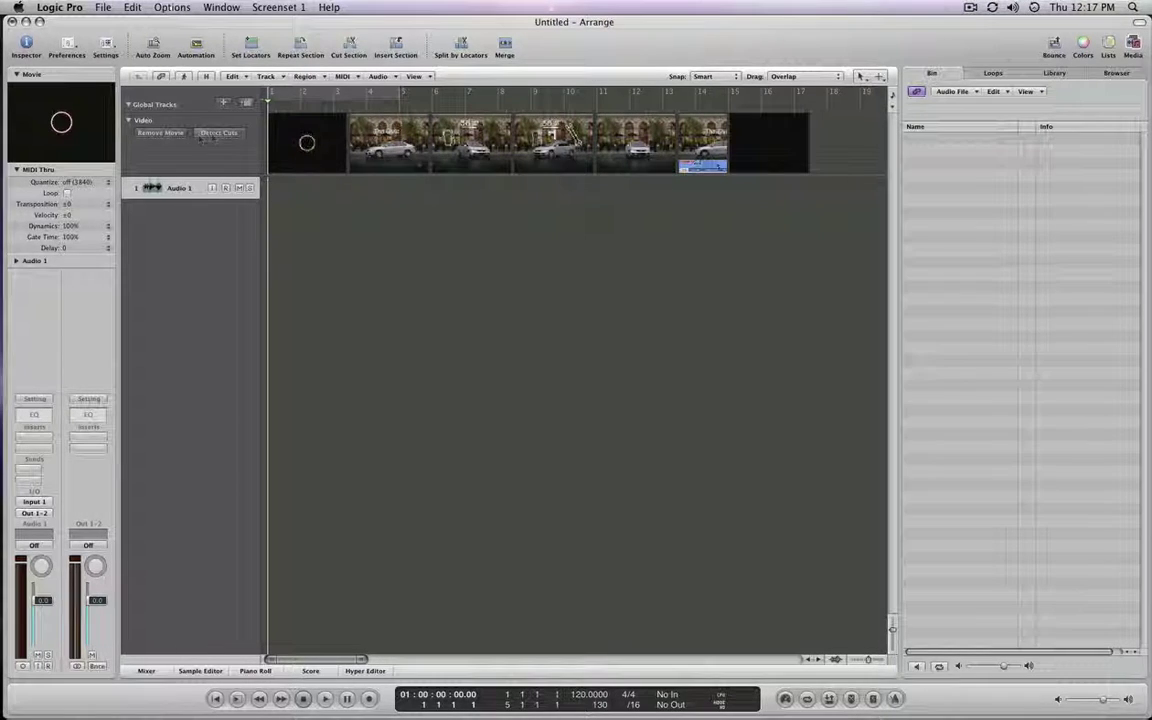
Detect the movie's cuts to create scene markers, and move the playhead to position 2 4 3 1 within Scene 2
left_click(216, 133)
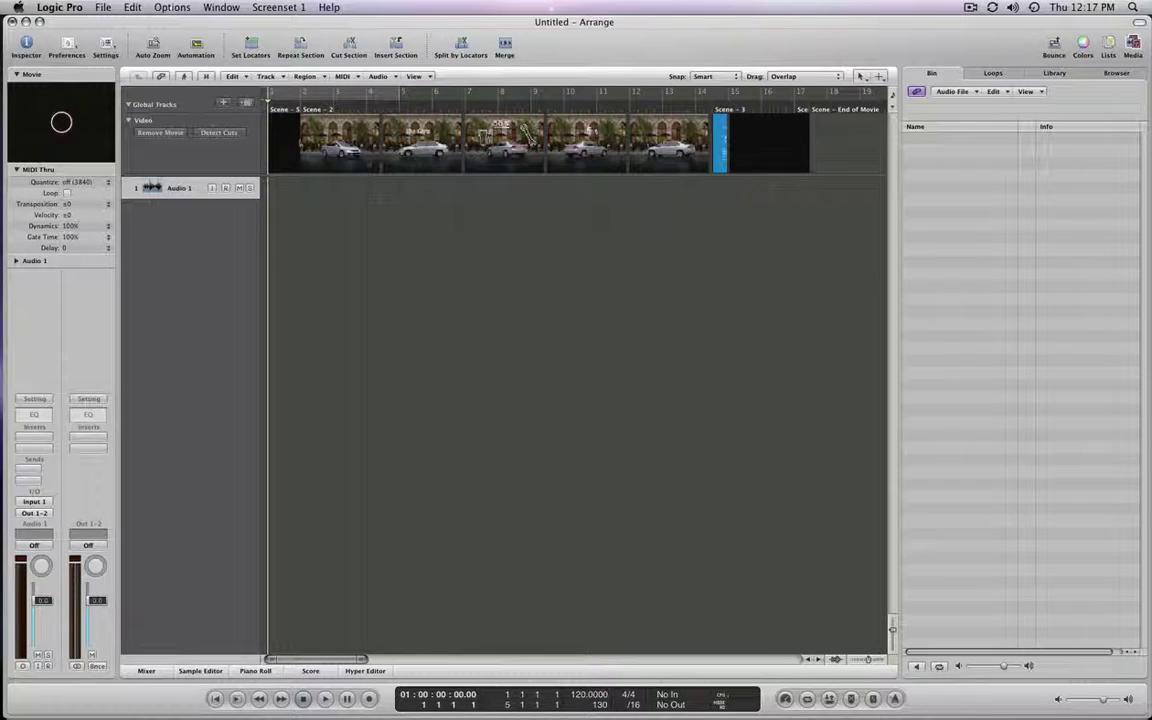
left_click_drag(298, 97, 330, 97)
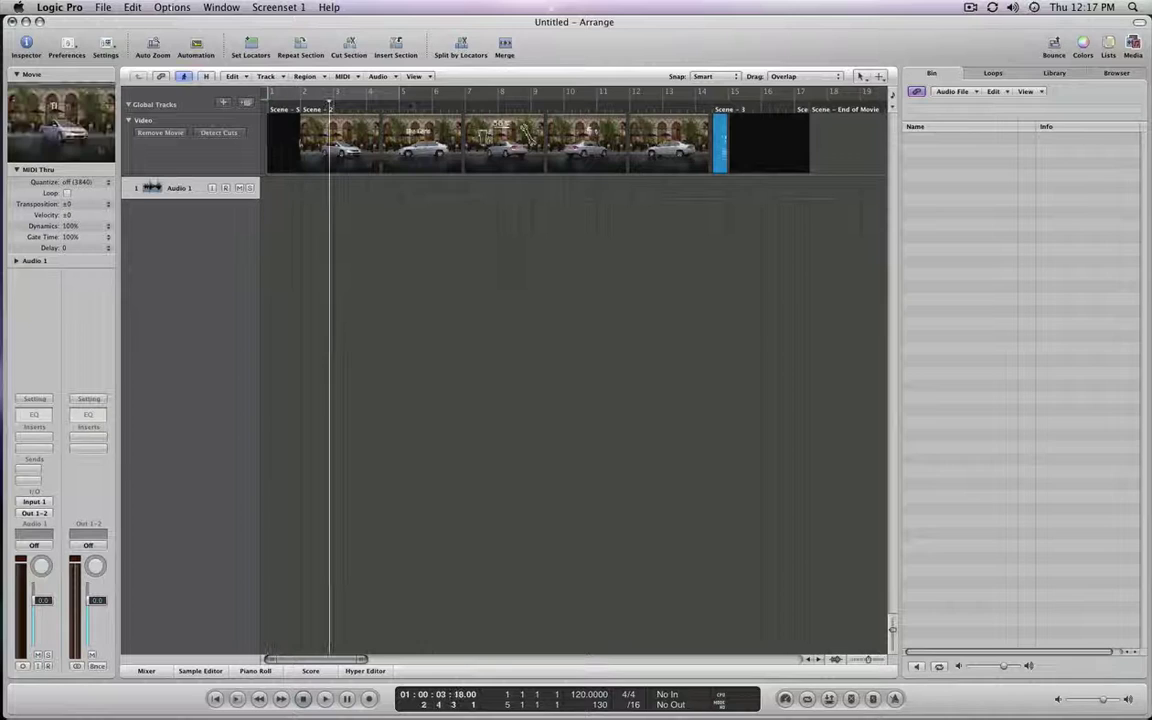